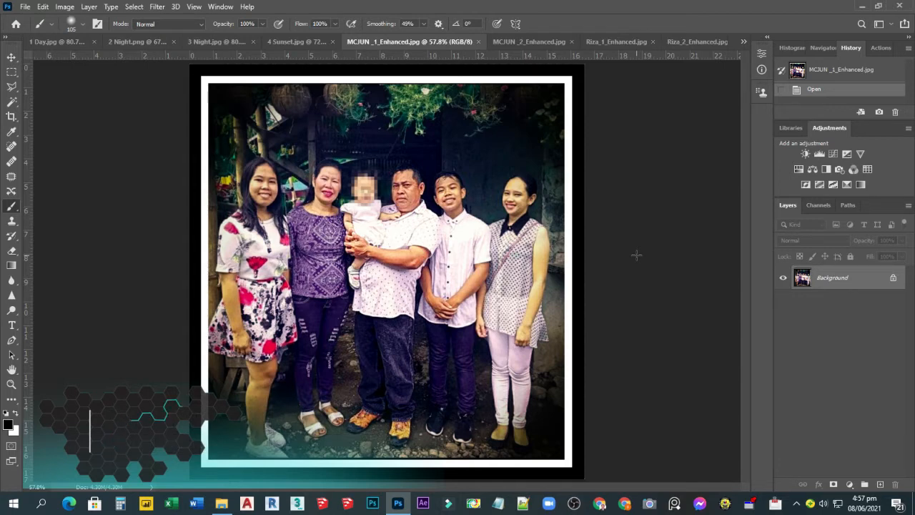
Look through the open enhanced family and portrait photos one after another.
click(525, 40)
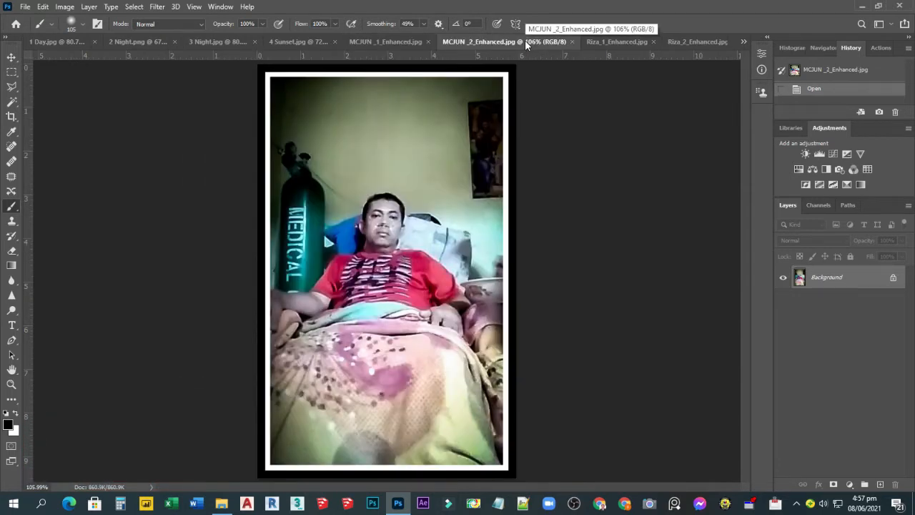
click(617, 43)
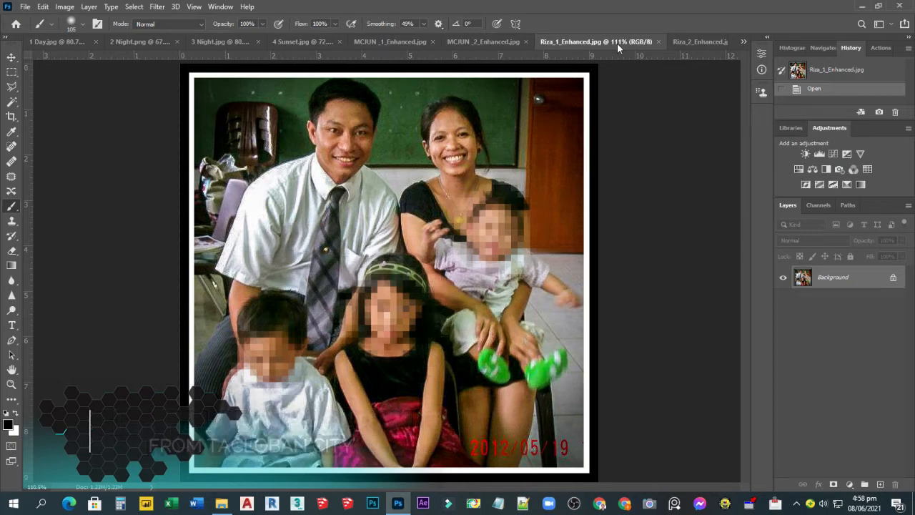
click(690, 43)
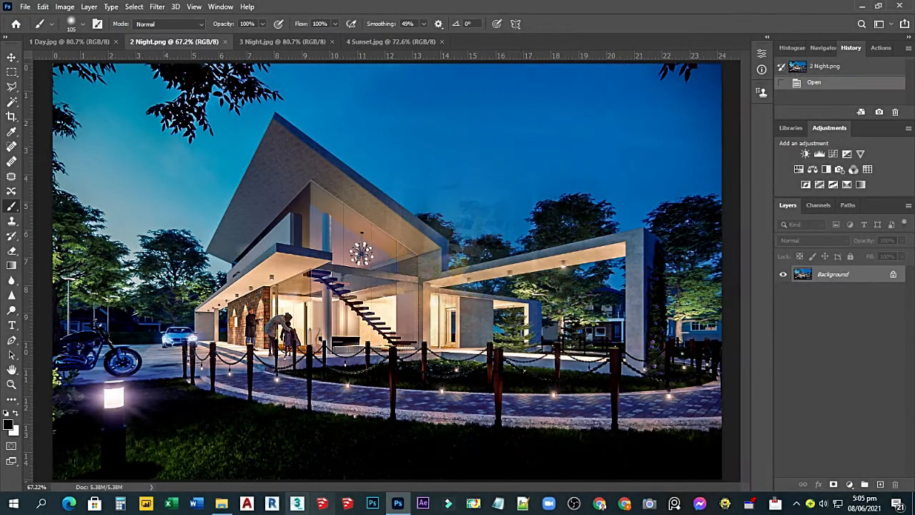
Switch to File Explorer and look through the 01 Awesome Sky, 02 Night Sky and 03 Nothern Lights Sky folders in My Sky Library.
click(224, 504)
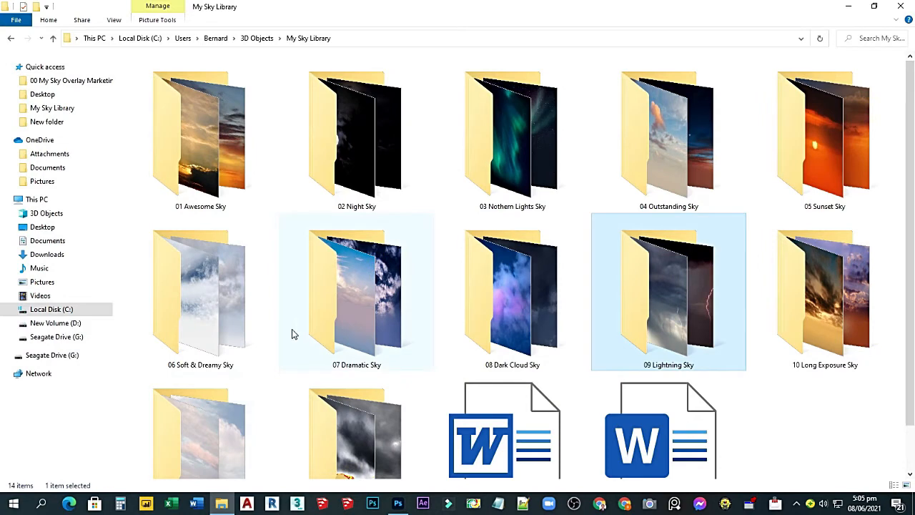
double_click(215, 175)
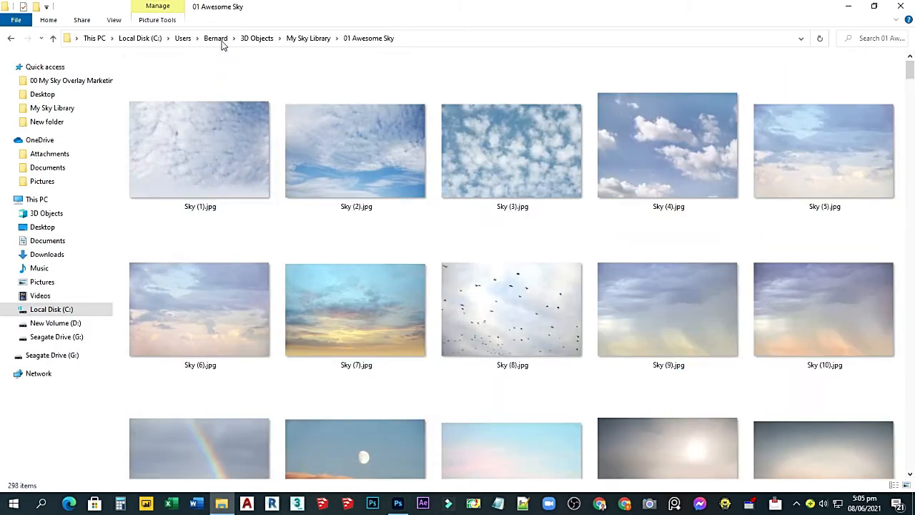
click(308, 38)
double_click(361, 188)
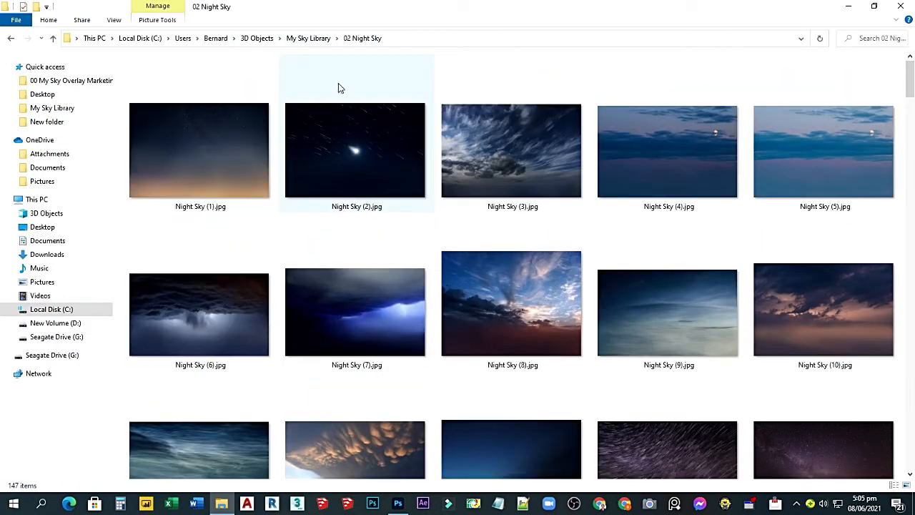
click(308, 38)
click(531, 187)
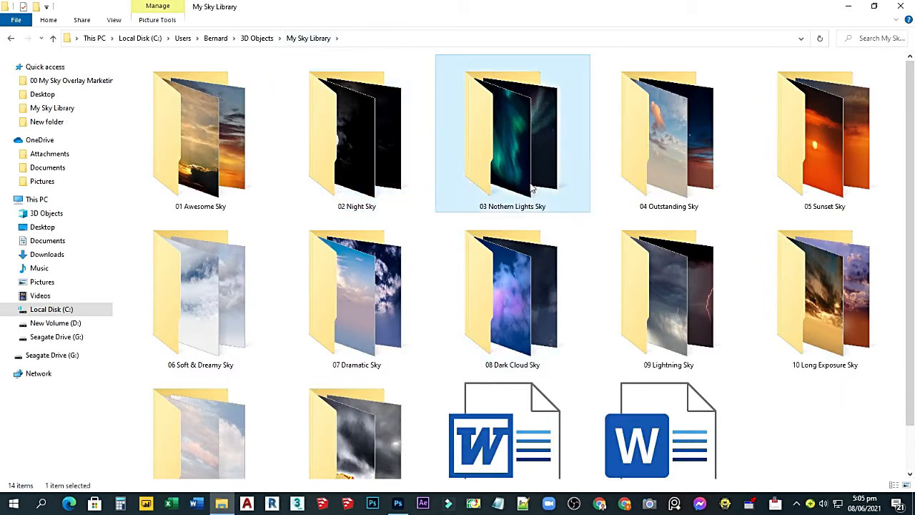
double_click(531, 188)
Look through the 05 Sunset Sky and 09 Lightning Sky folders, and return to Photoshop.
double_click(881, 202)
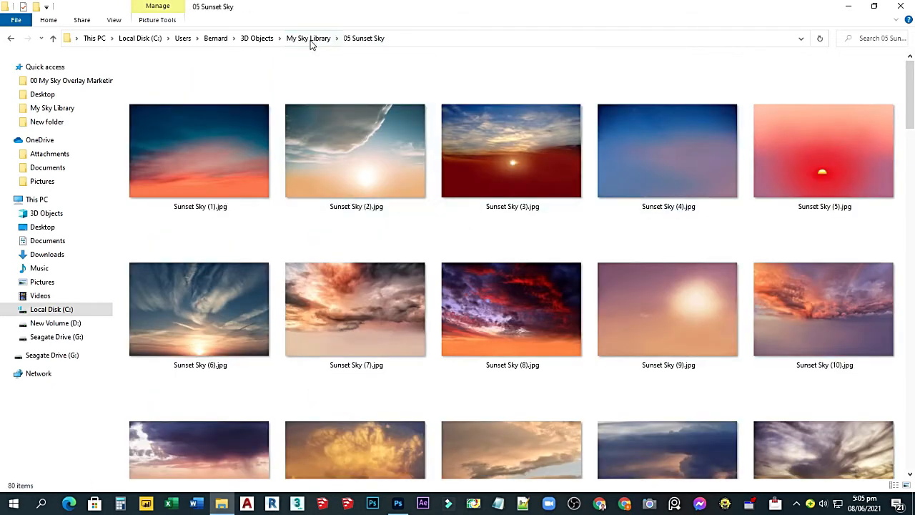
click(309, 39)
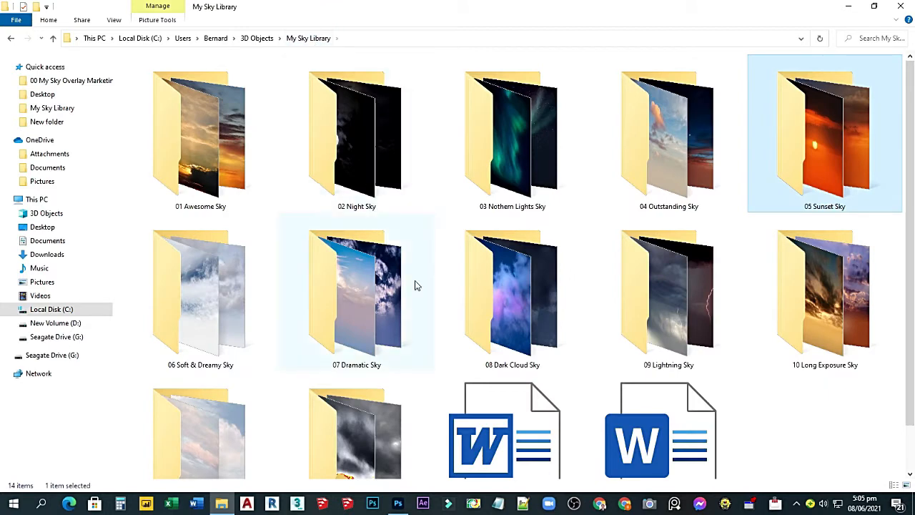
double_click(661, 338)
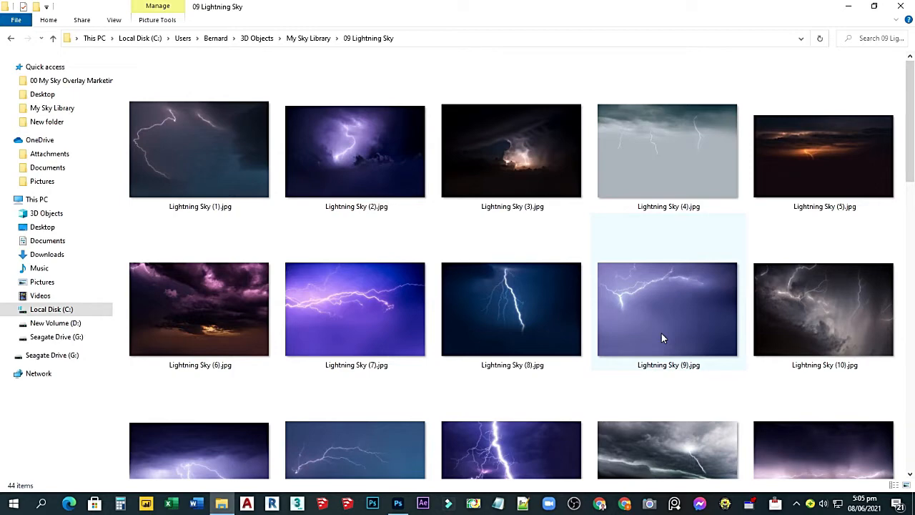
click(311, 41)
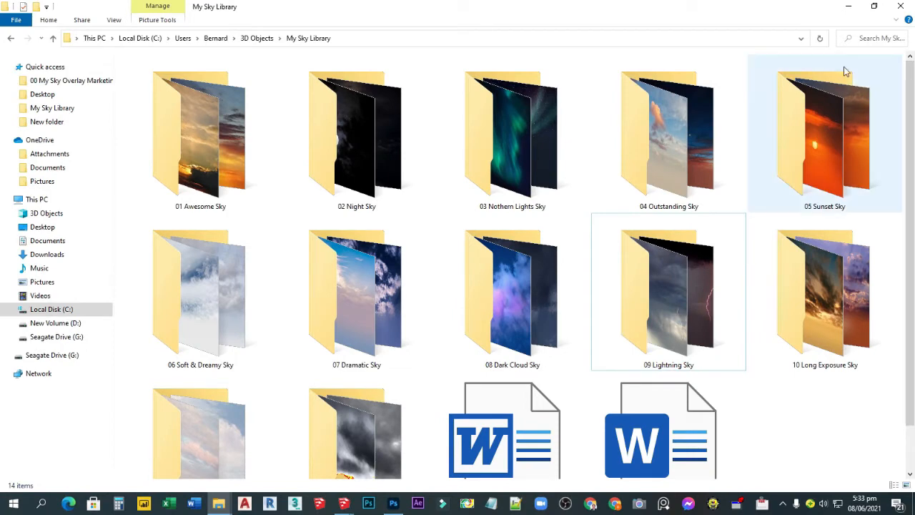
click(849, 8)
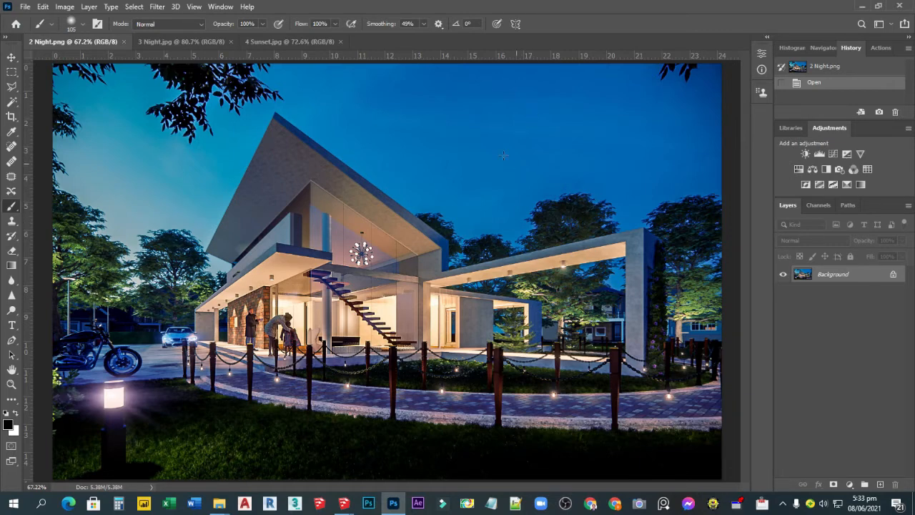
Open Sky Replacement for 2 Night.png and move its dialog clear of the house.
click(44, 7)
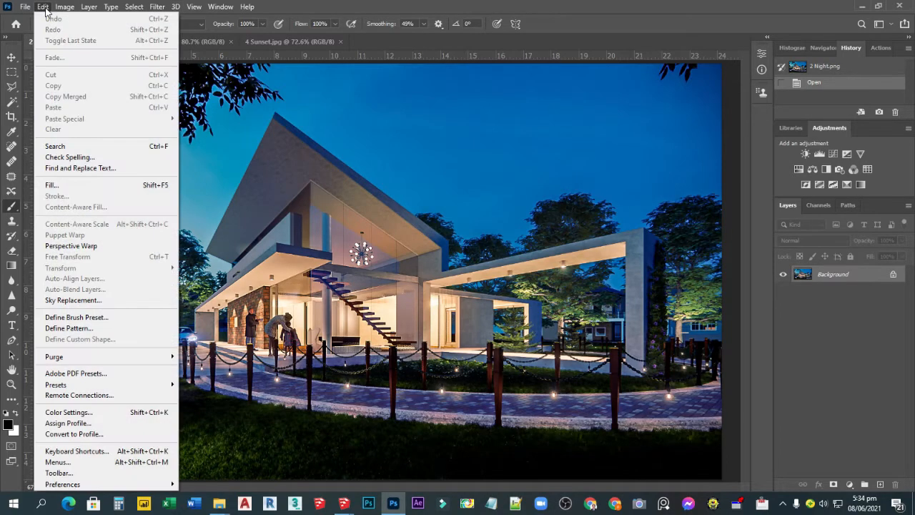
click(84, 300)
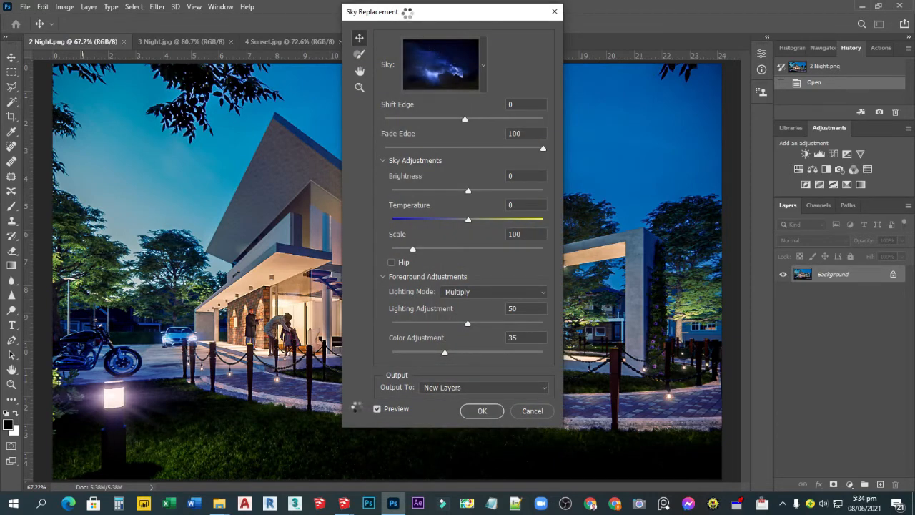
drag(425, 14, 772, 62)
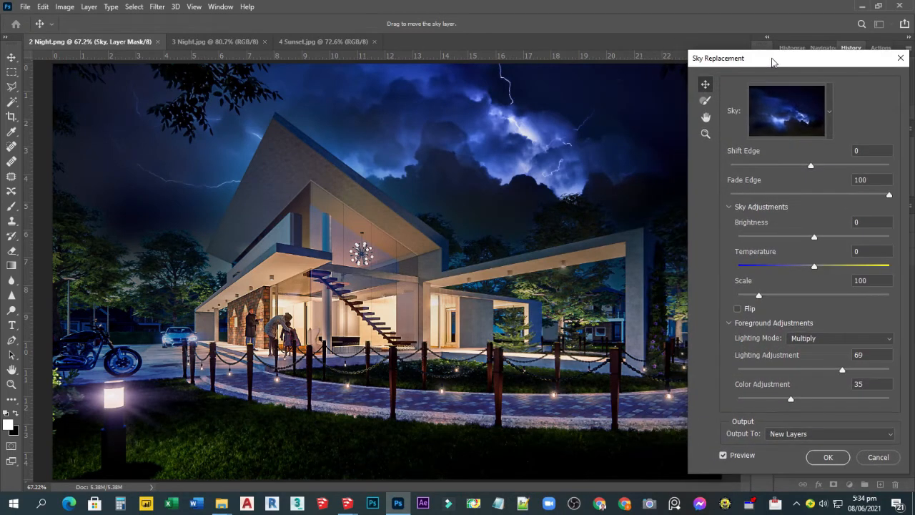
Try the orange moonlit Night Sky preset, shift its moon into view above the roof and enlarge the sky slightly.
click(790, 115)
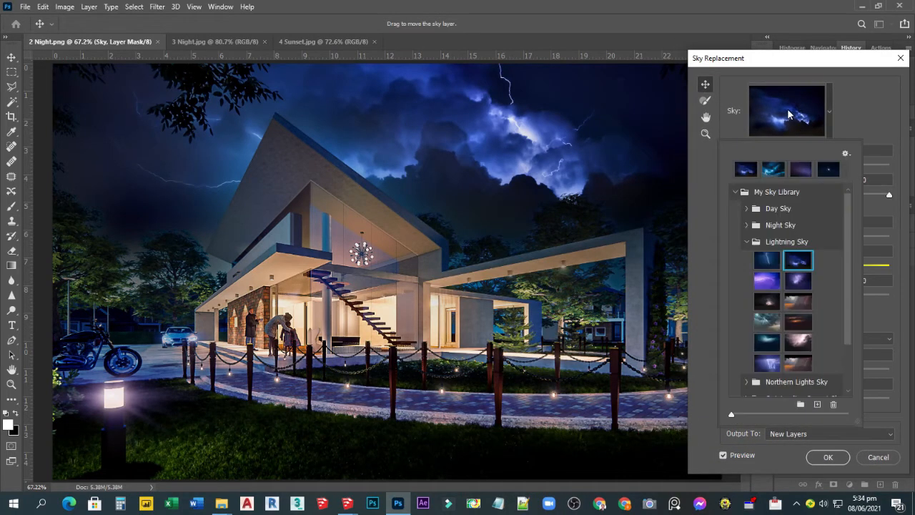
click(747, 226)
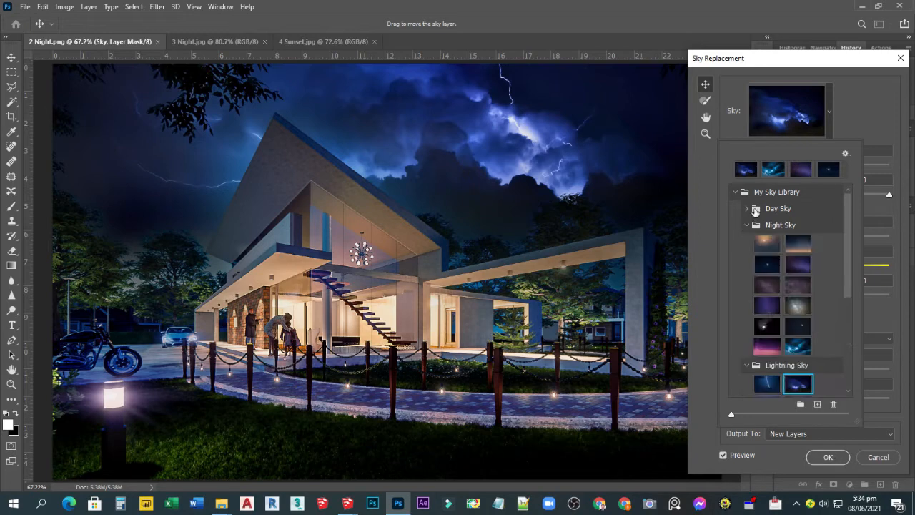
click(769, 245)
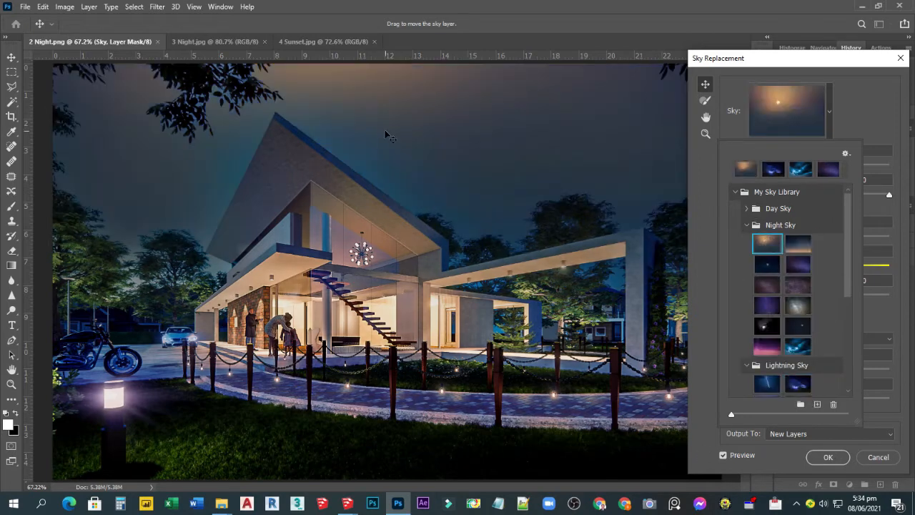
click(384, 107)
drag(382, 123, 367, 196)
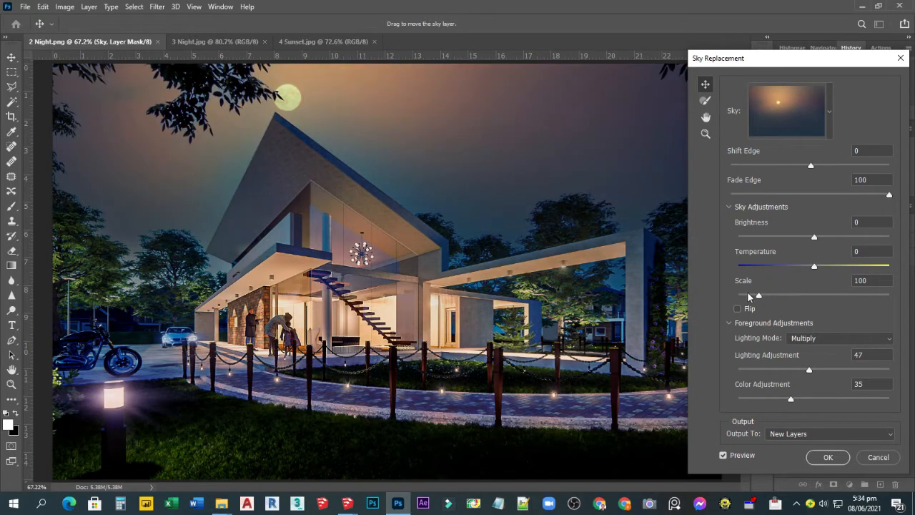
mouse_move(760, 297)
mouse_down()
mouse_move(790, 301)
mouse_move(765, 308)
mouse_up()
Try the other Night Sky presets, including the starry horizon, the comet and Night Sky (16), and flip the star-trail sky horizontally.
click(785, 119)
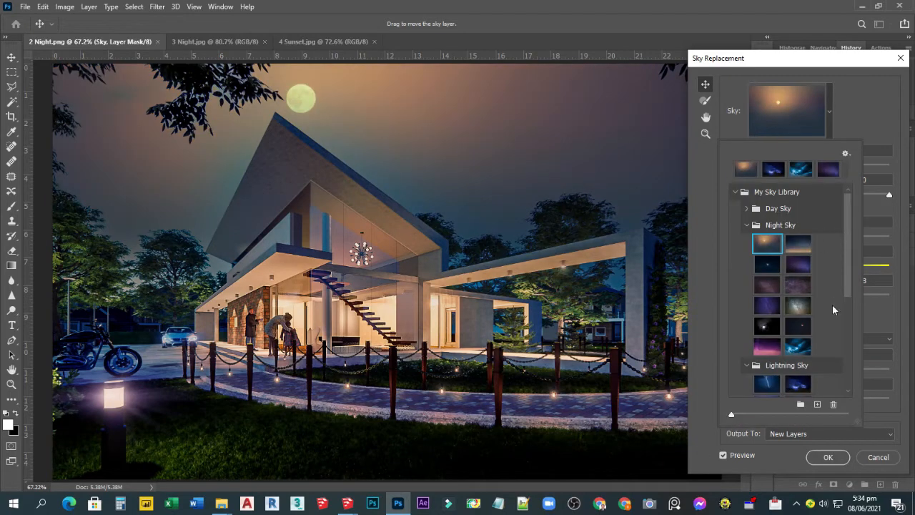
click(798, 247)
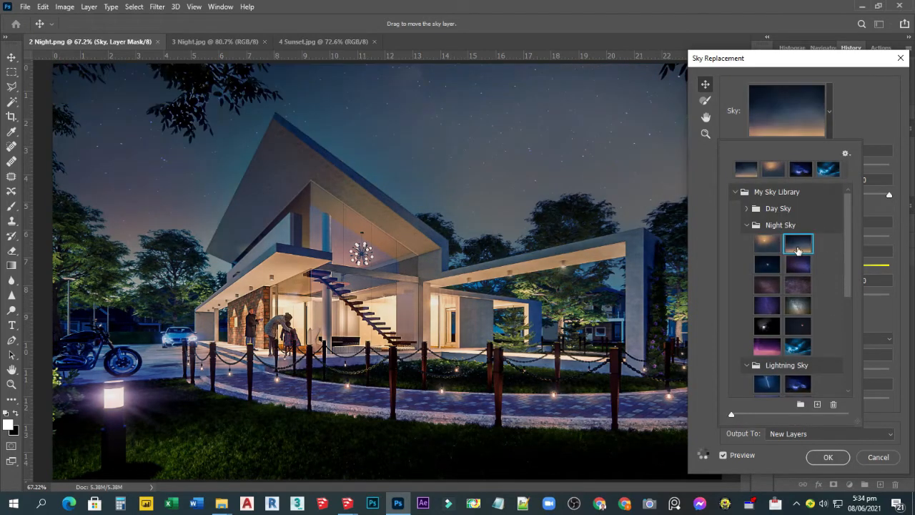
click(769, 267)
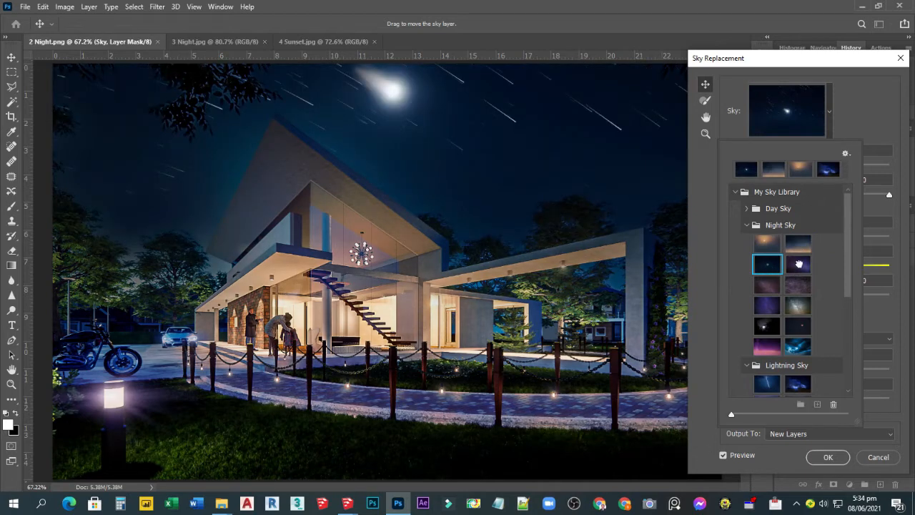
click(800, 268)
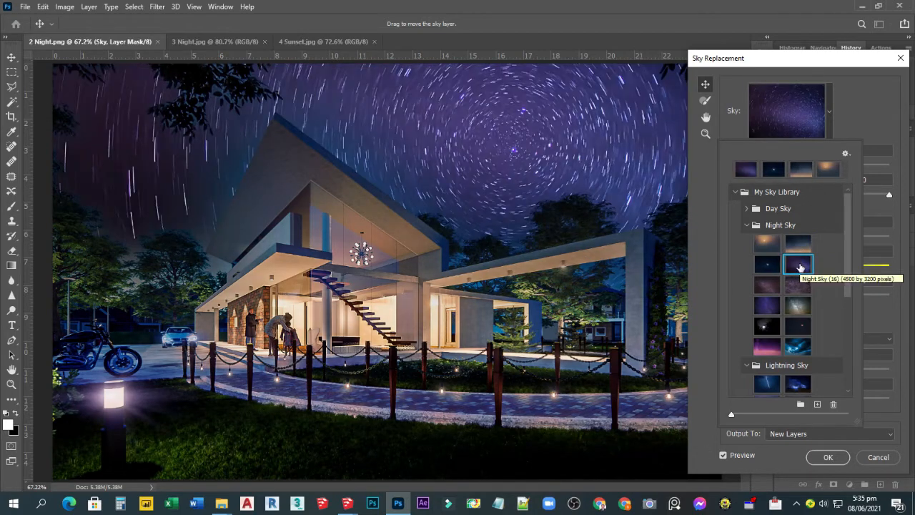
click(875, 121)
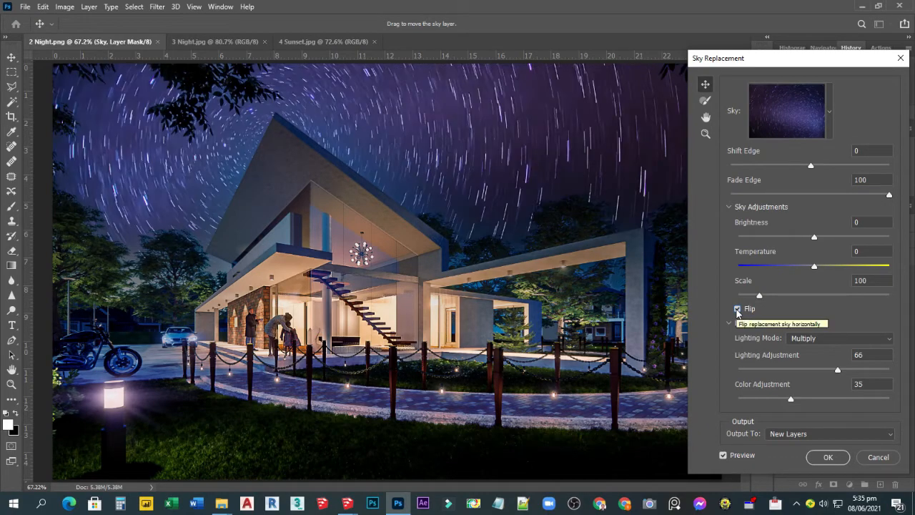
Compare the Lightning Sky presets, including Lightning Sky (8), and choose the dark blue storm-cloud sky.
click(790, 113)
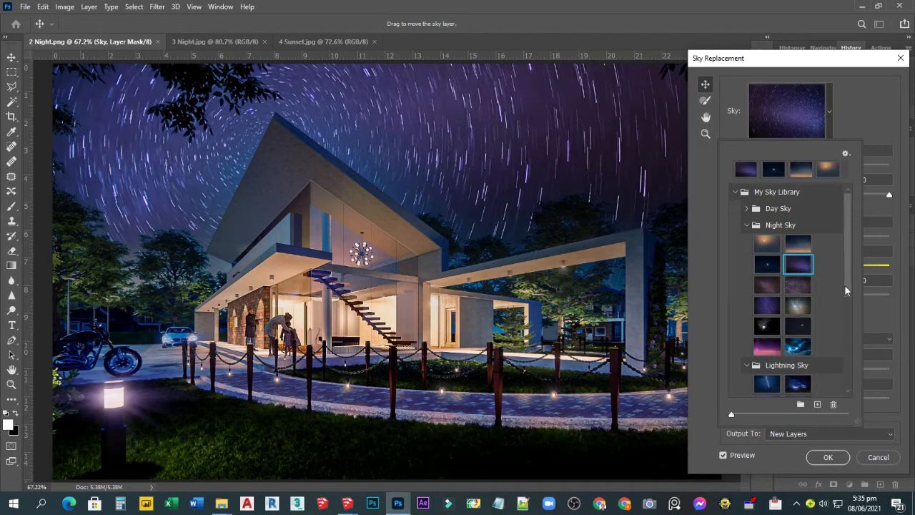
drag(850, 287, 851, 300)
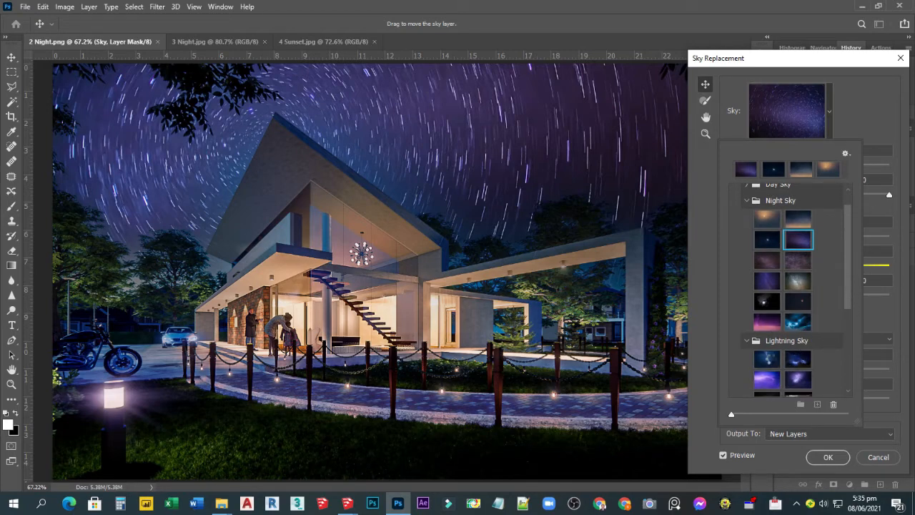
click(771, 361)
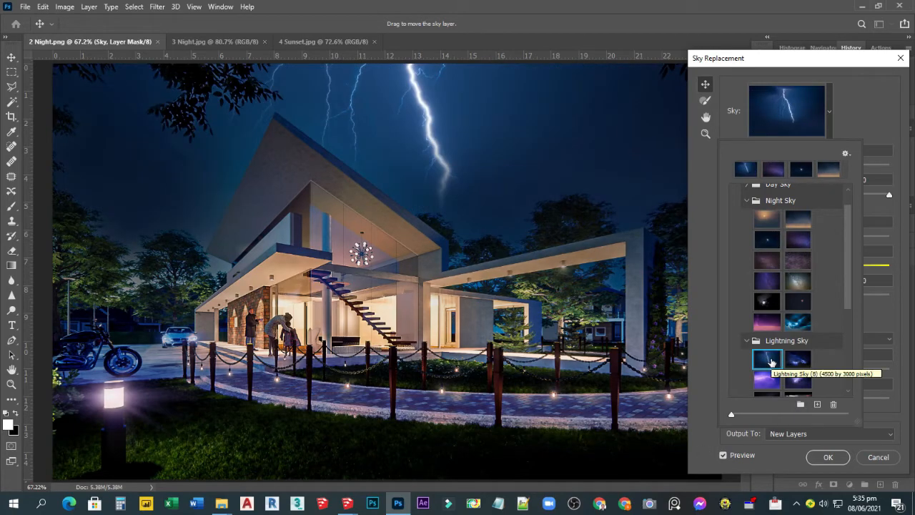
click(806, 363)
drag(851, 293, 850, 325)
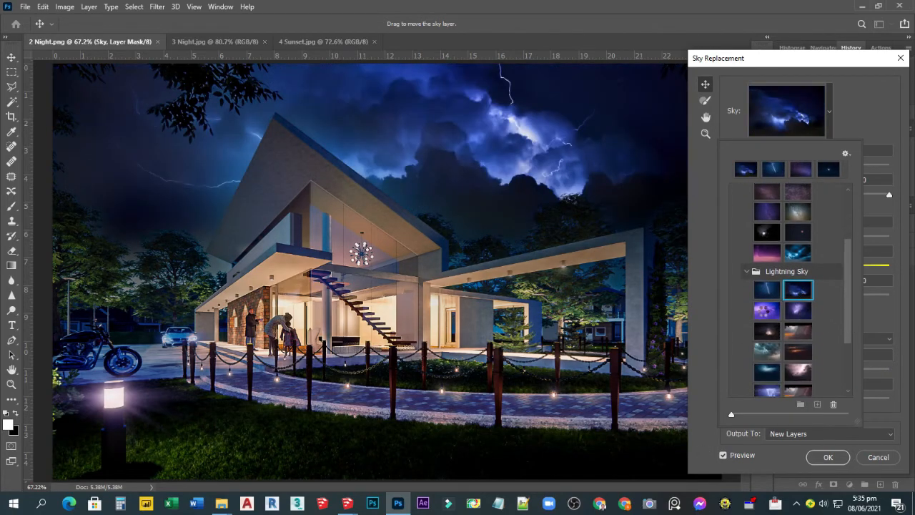
click(764, 314)
click(800, 291)
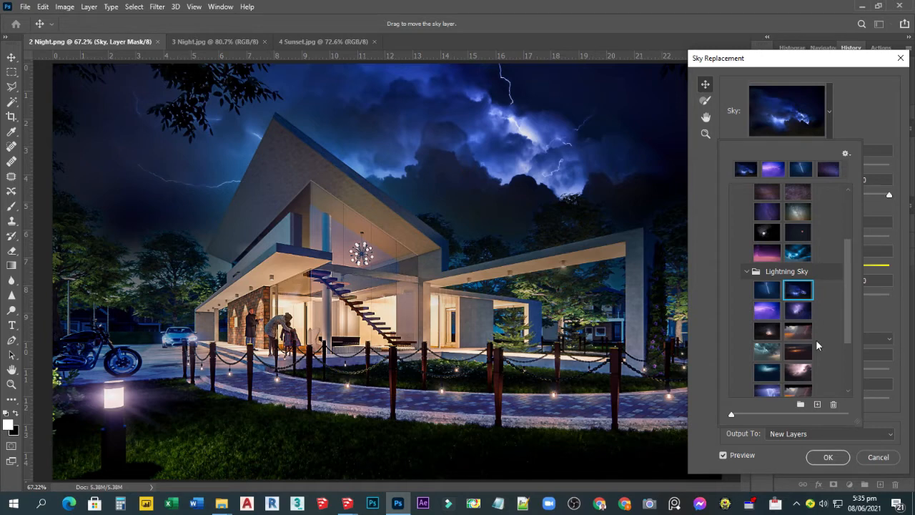
click(874, 119)
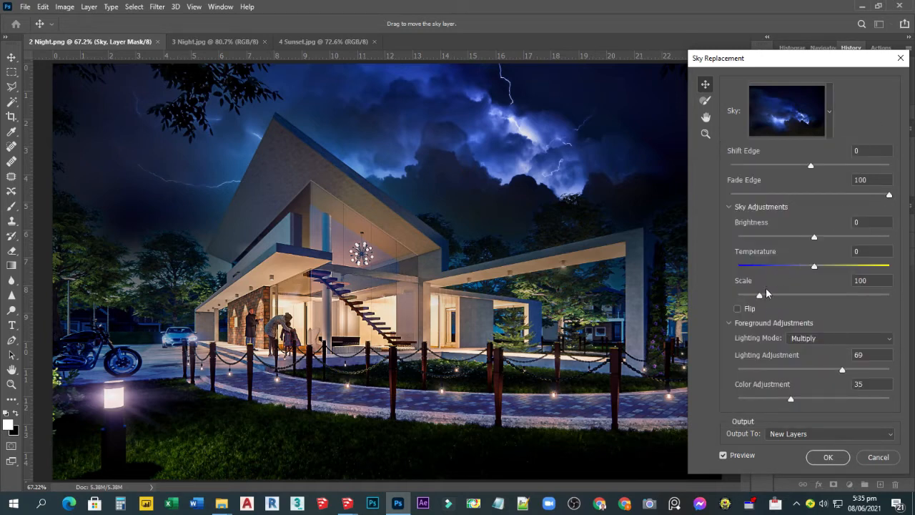
Flip the storm sky horizontally, scale it to 140, shift it downward behind the house, and apply the replacement to new layers.
click(738, 310)
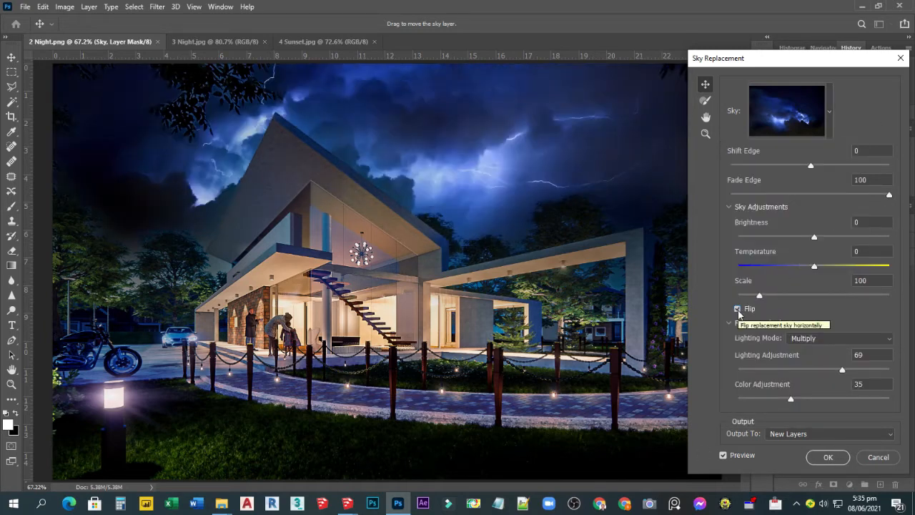
drag(761, 299, 779, 303)
drag(500, 136, 503, 170)
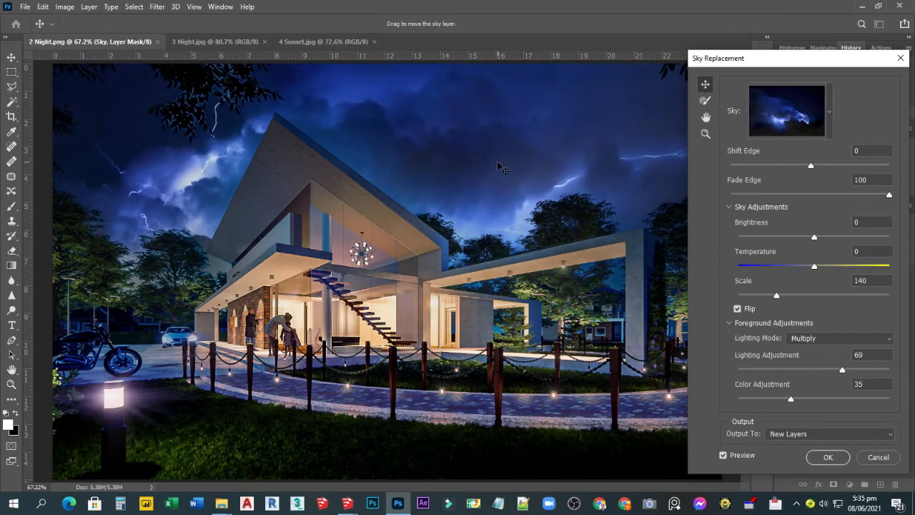
click(826, 457)
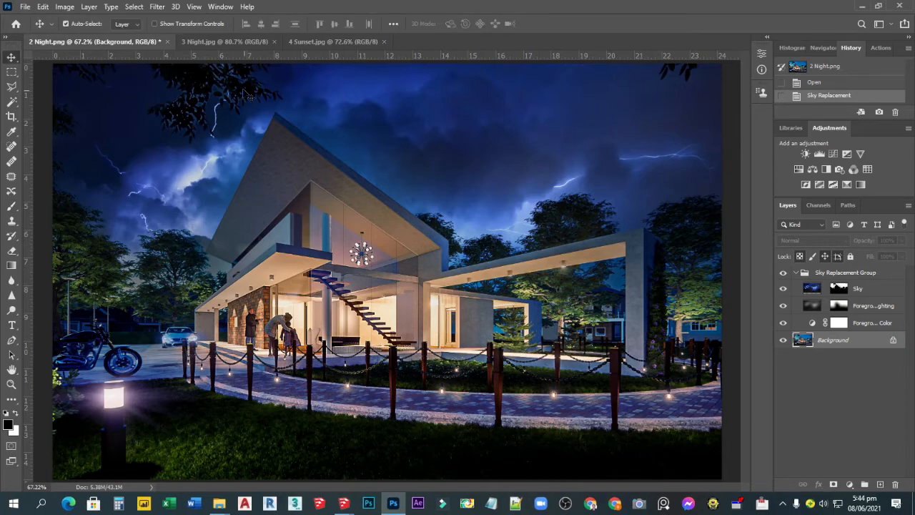
Start Sky Replacement on 3 Night.jpg and expand the Northern Lights Sky presets, collapsing the Night Sky and Lightning Sky groups.
click(218, 42)
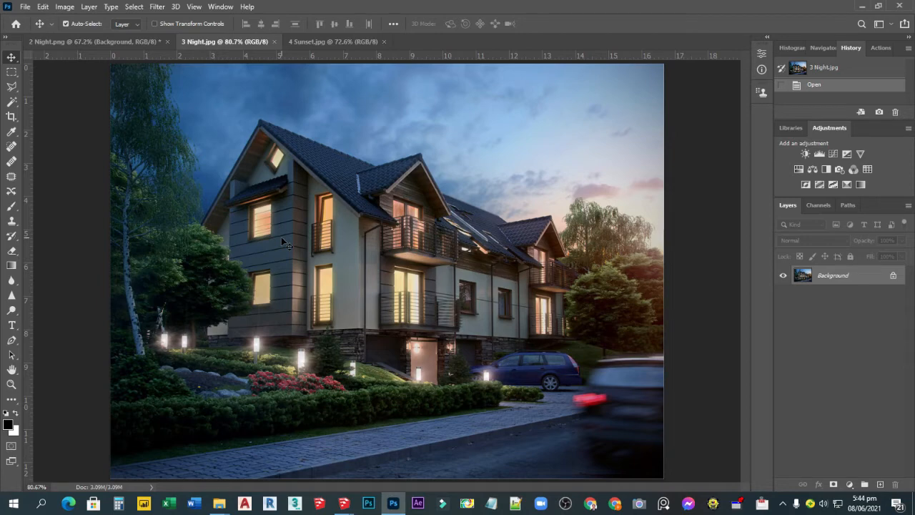
click(44, 8)
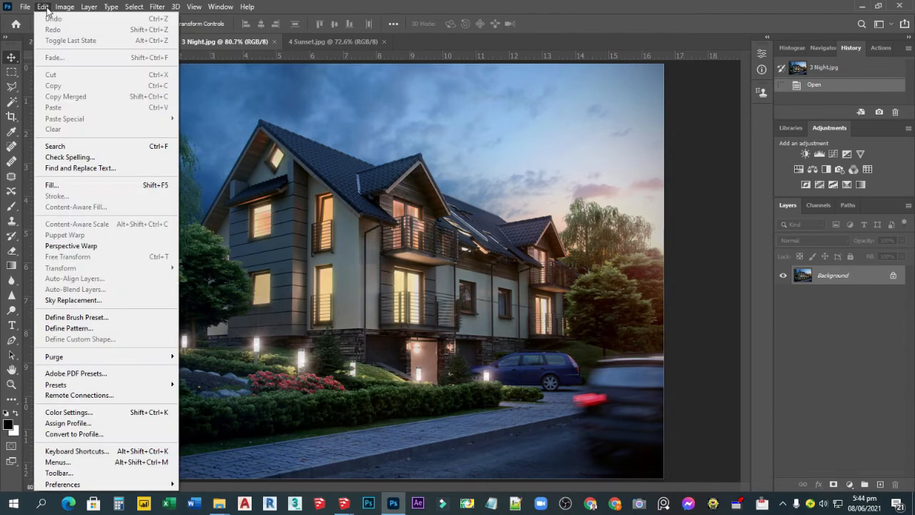
click(71, 300)
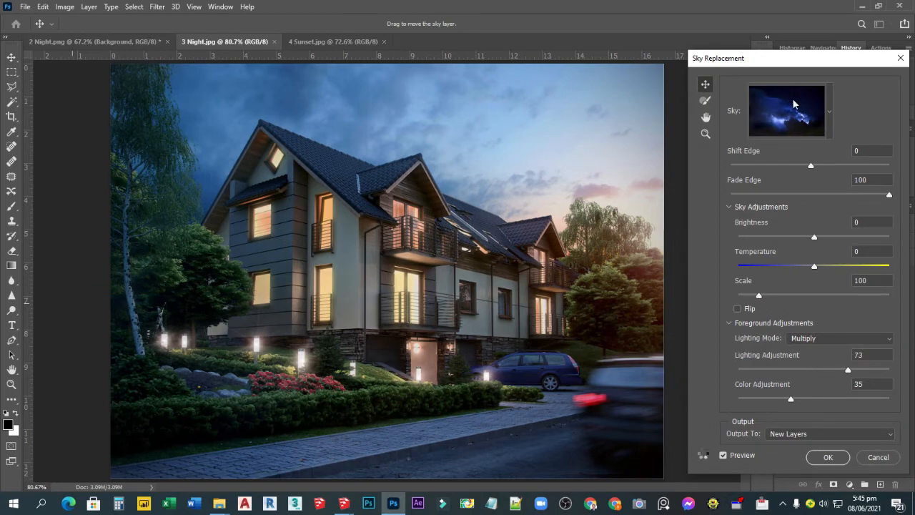
click(796, 113)
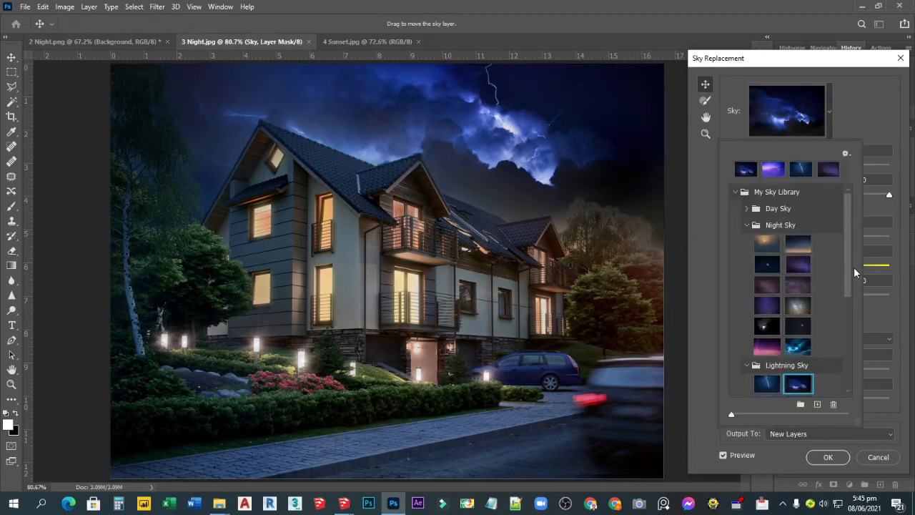
click(747, 226)
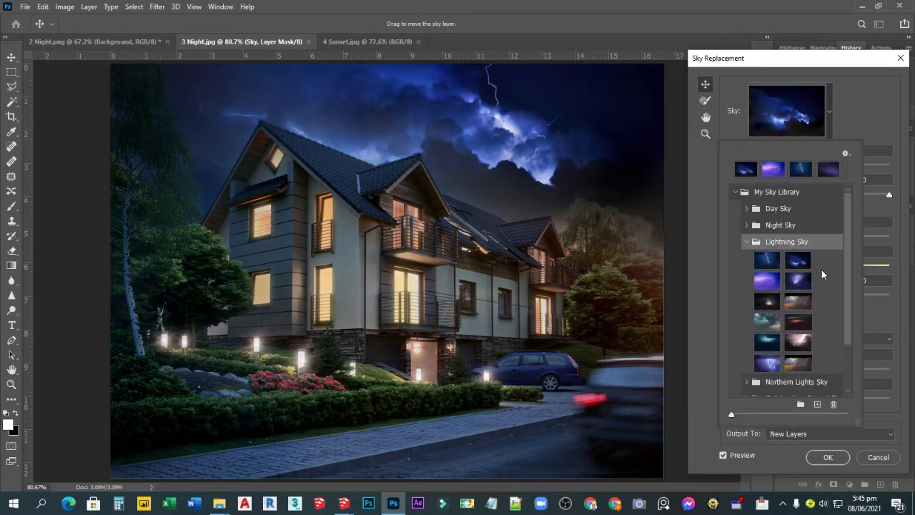
click(745, 241)
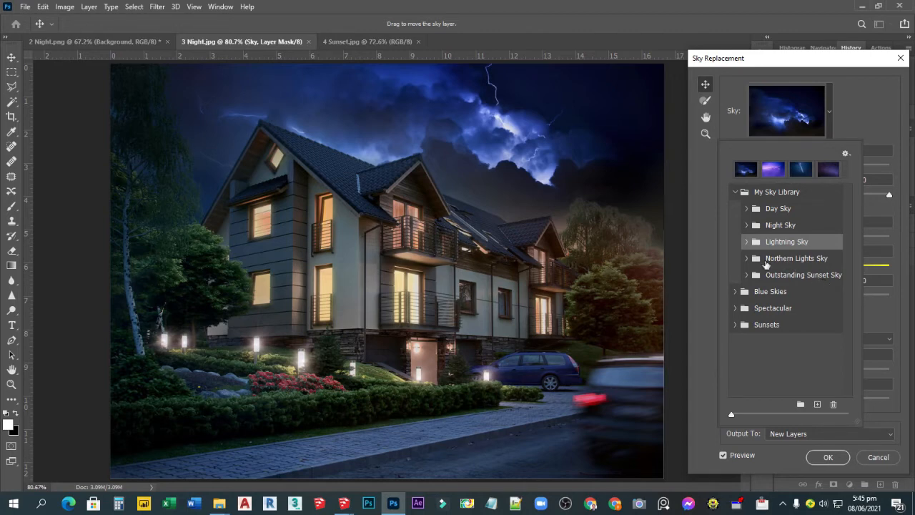
click(746, 259)
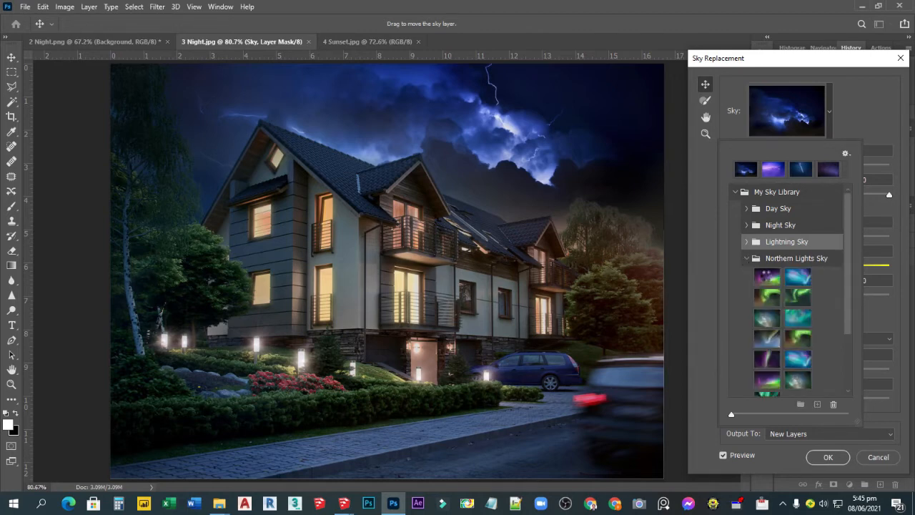
Compare several Northern Lights Sky presets on the house, including the purple-green, turquoise, purple-beam and dark green auroras.
click(768, 278)
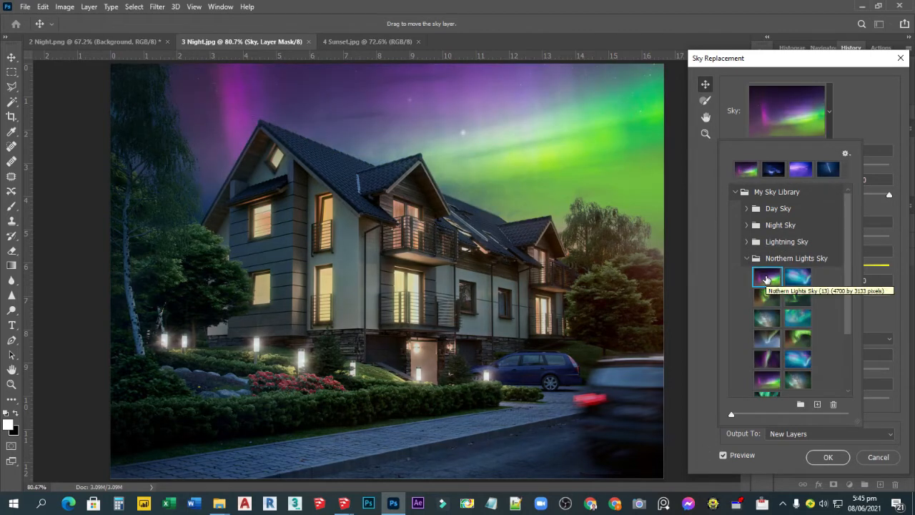
click(800, 277)
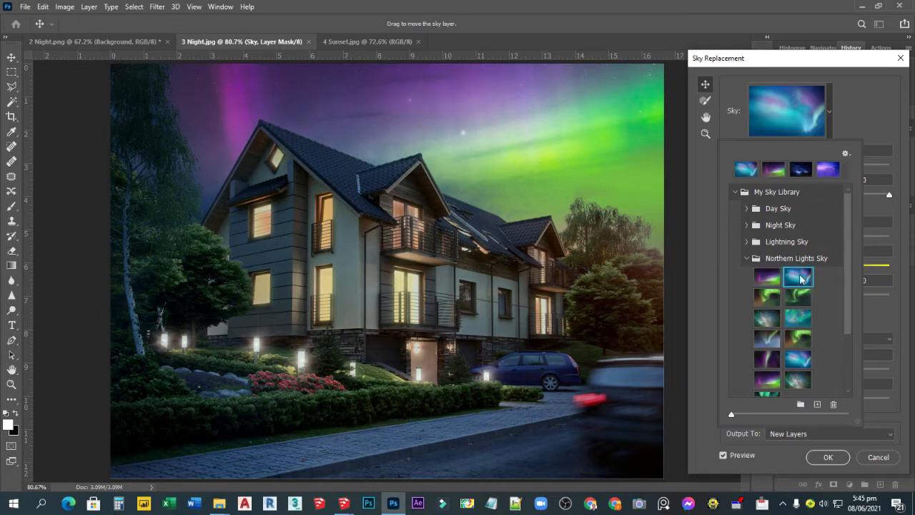
click(768, 358)
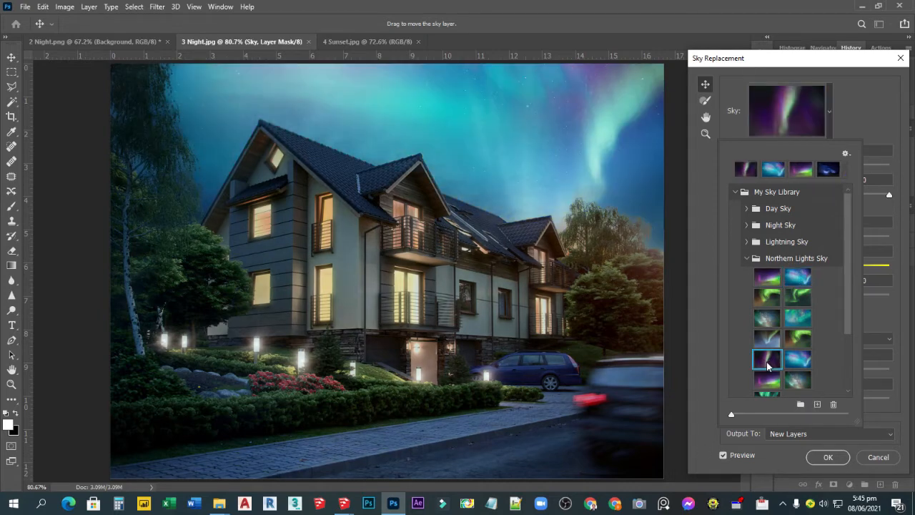
click(799, 360)
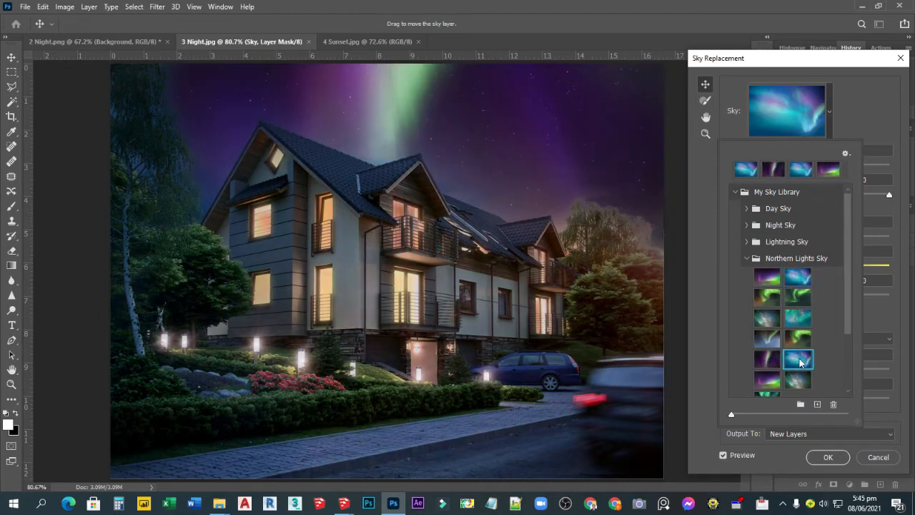
drag(846, 316, 849, 351)
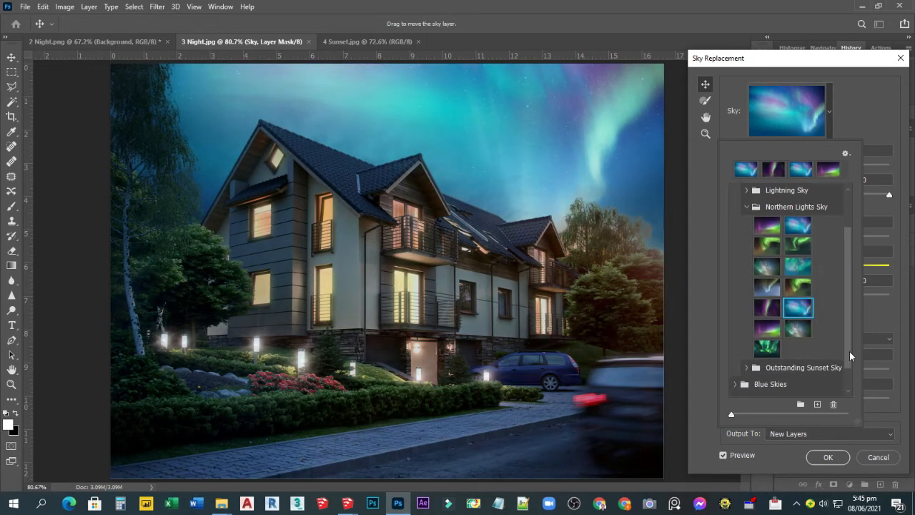
click(767, 348)
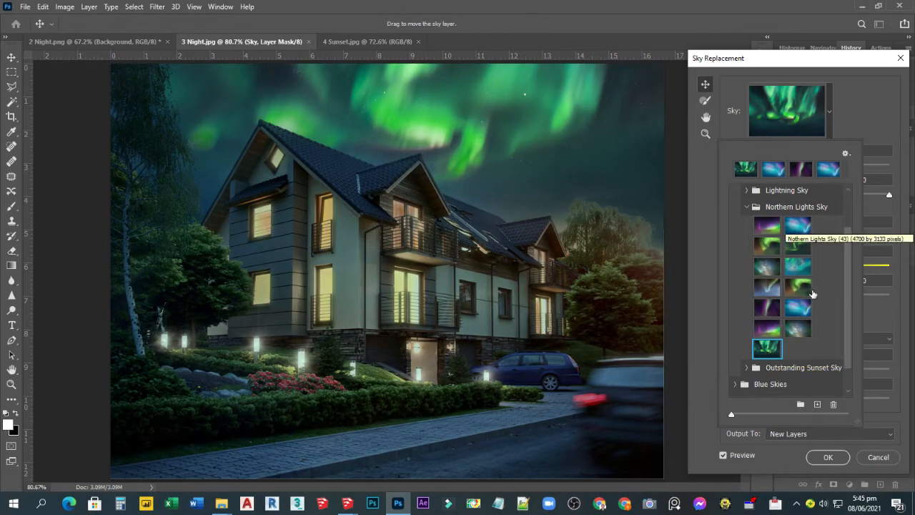
click(818, 405)
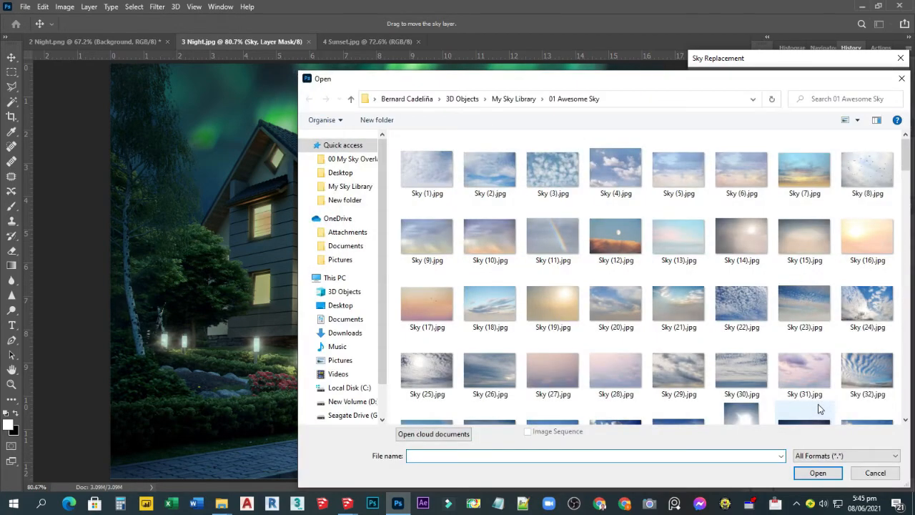
click(351, 97)
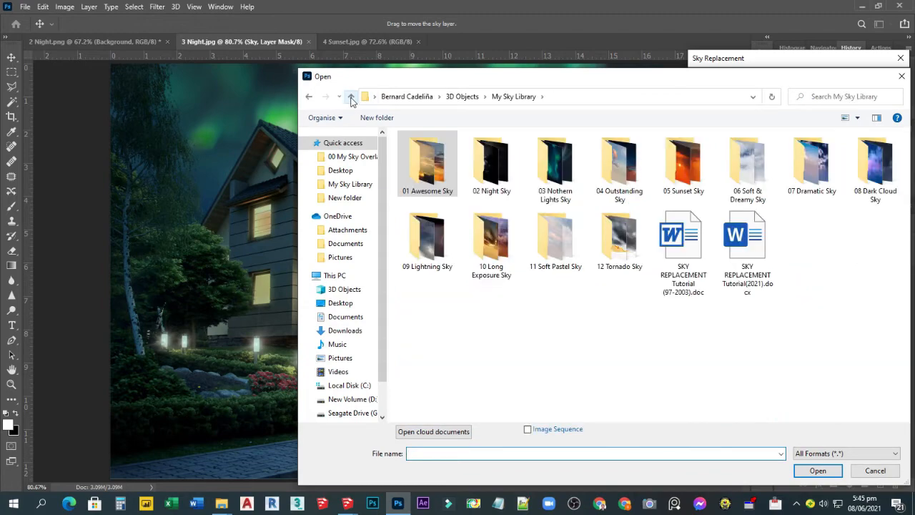
click(875, 471)
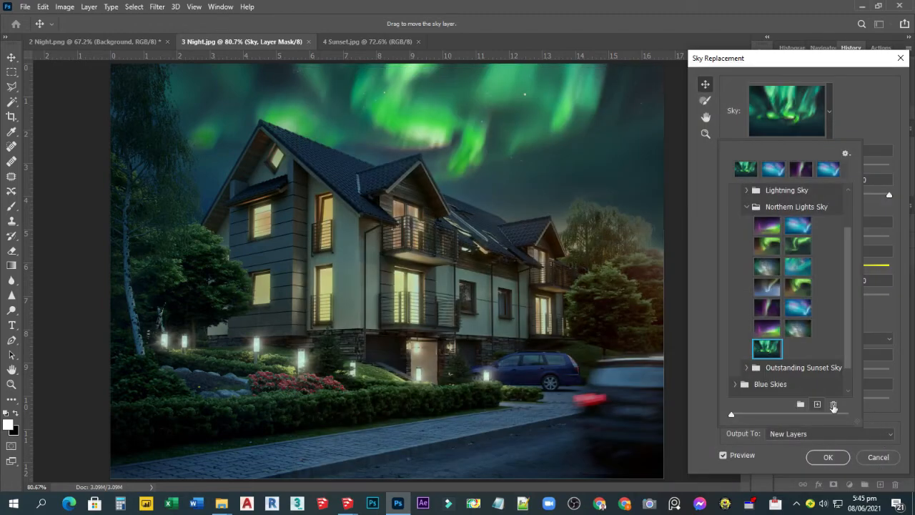
Import Nothern Lights Sky (34).jpg from the 03 Nothern Lights Sky folder as a new sky preset and apply the replacement to new layers.
click(818, 405)
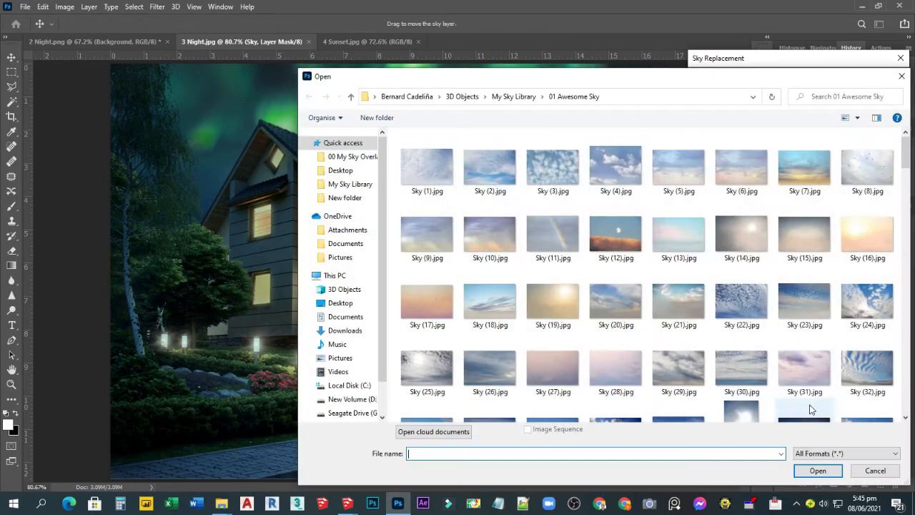
drag(545, 75, 348, 55)
click(319, 76)
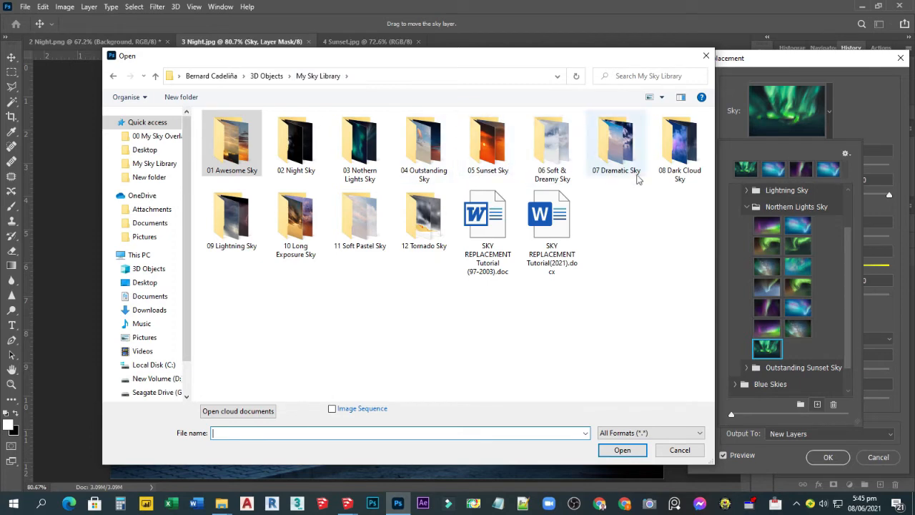
click(350, 168)
double_click(351, 168)
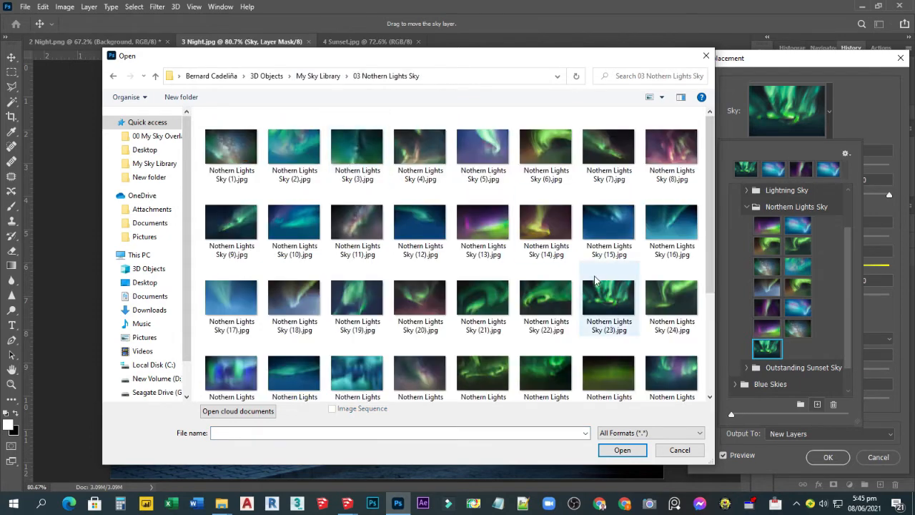
scroll(592, 287, down, 3)
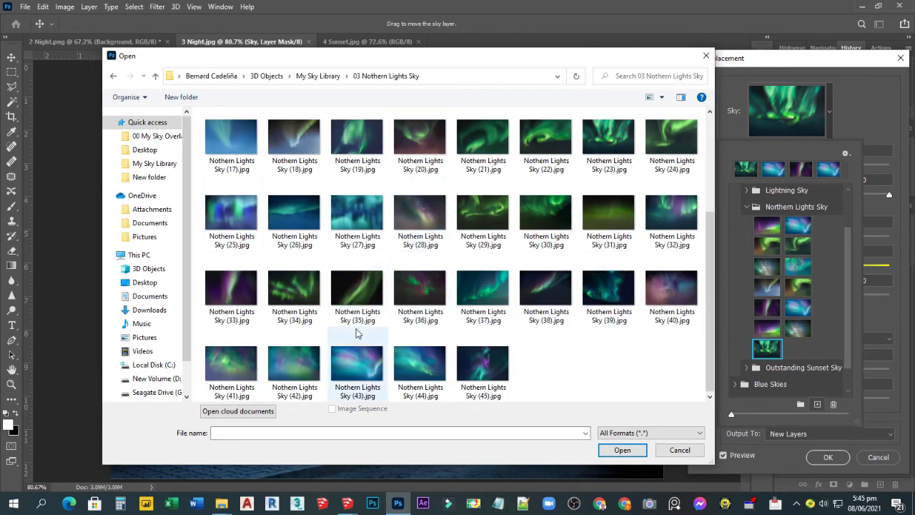
click(282, 296)
click(622, 450)
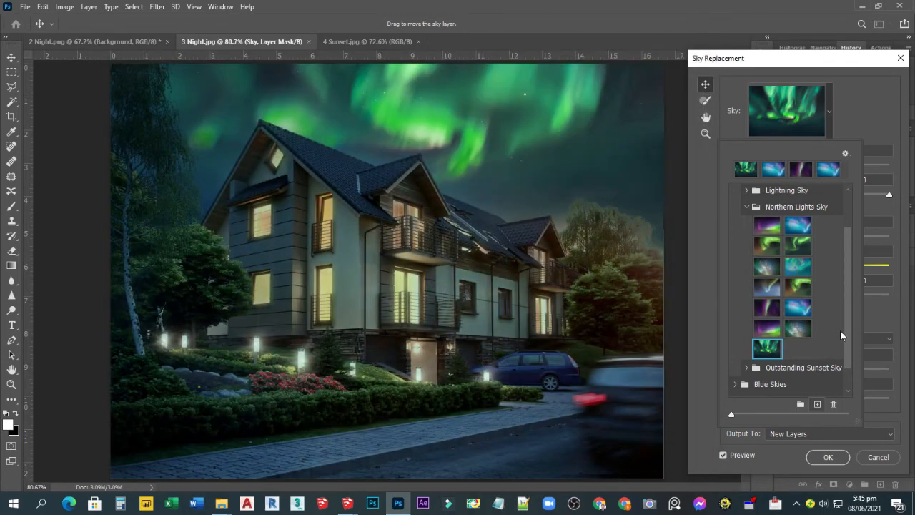
key(Return)
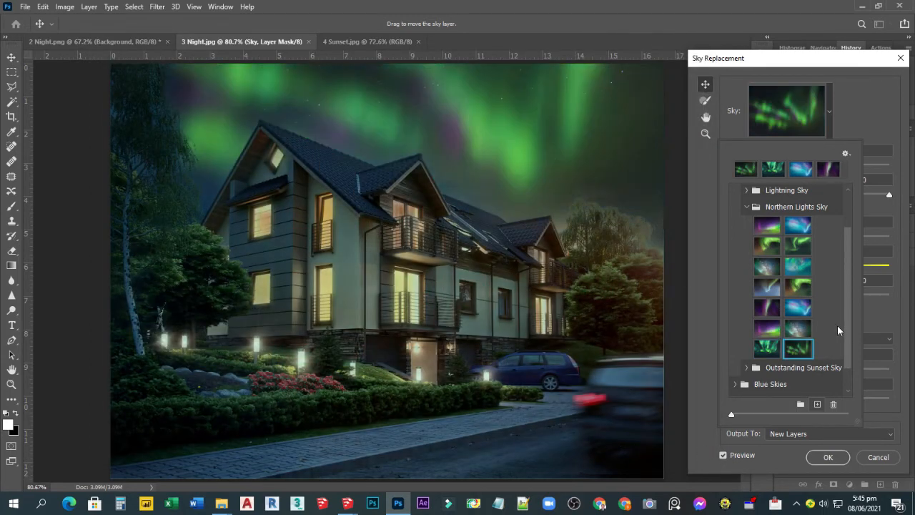
click(829, 458)
click(828, 457)
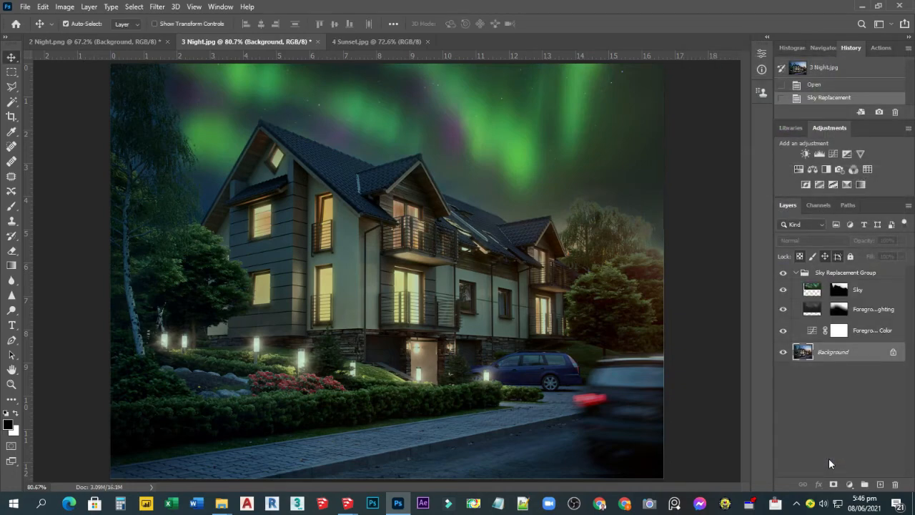
Start Sky Replacement on 4 Sunset.jpg and expand the Outstanding Sunset Sky presets, collapsing the Northern Lights Sky group.
click(382, 43)
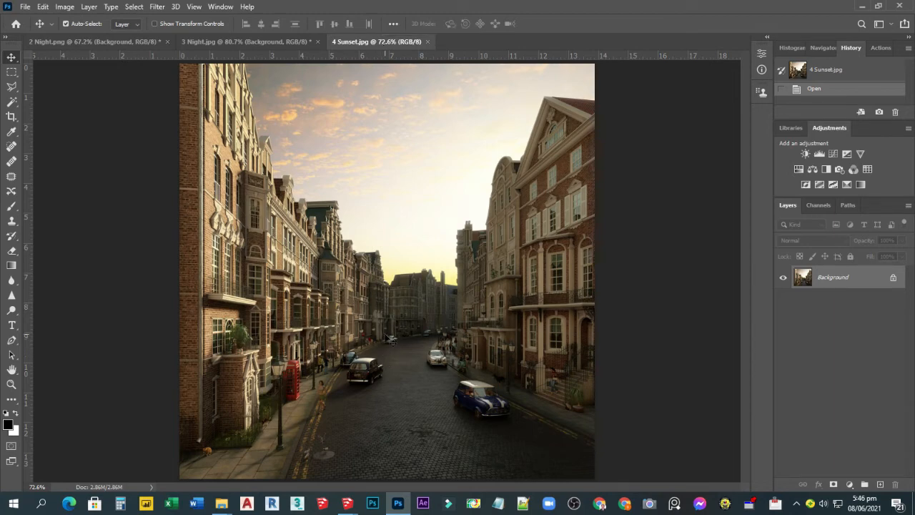
click(43, 7)
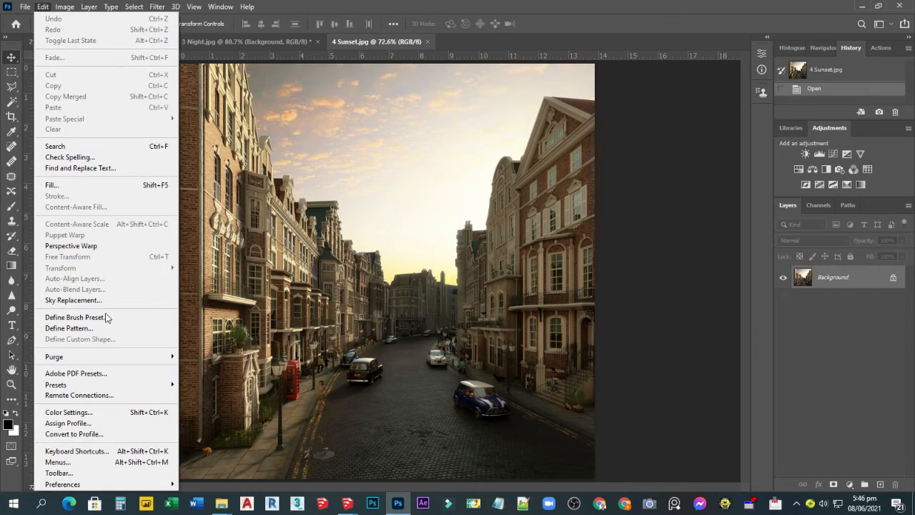
click(70, 299)
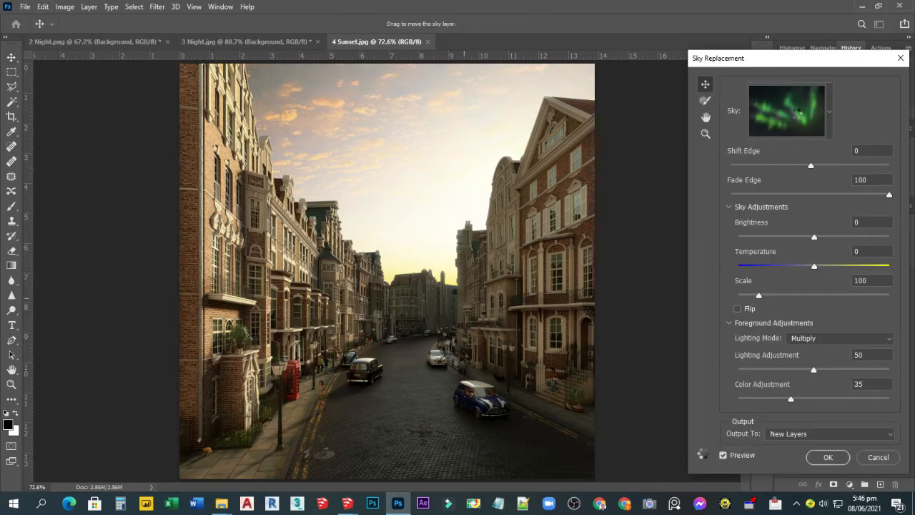
click(797, 118)
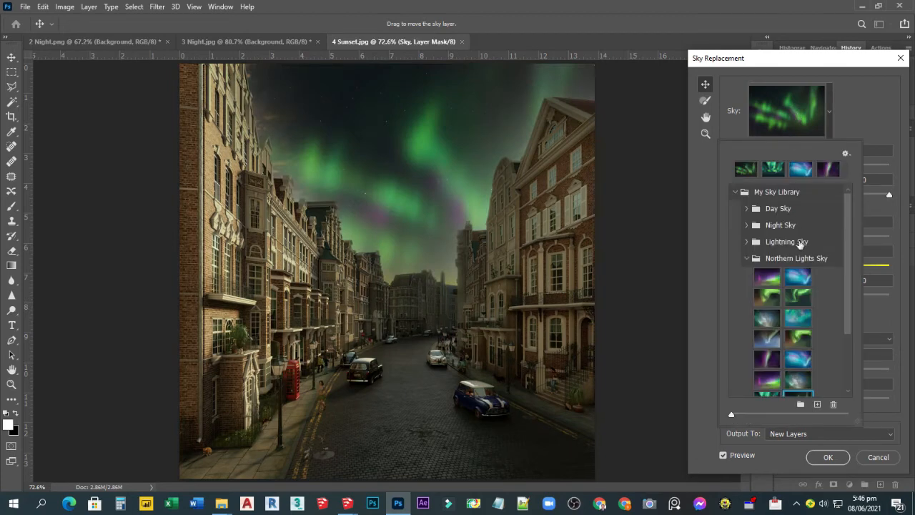
click(747, 258)
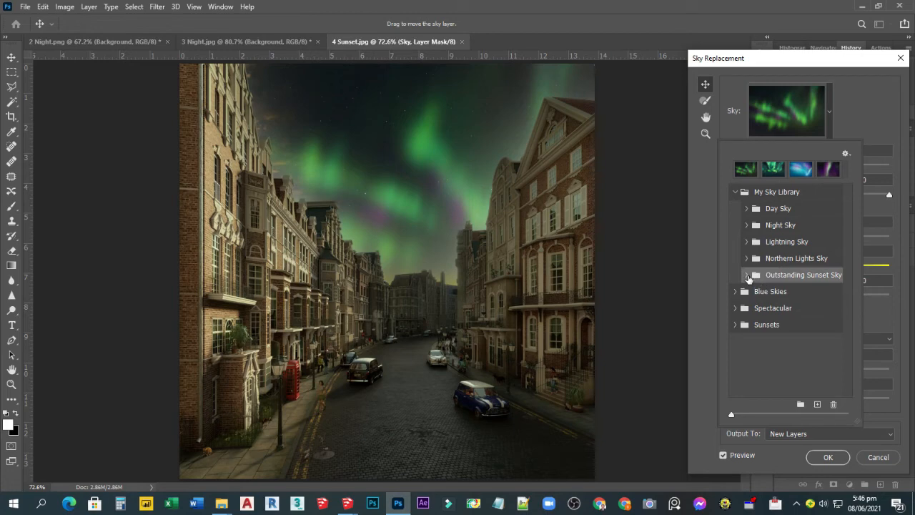
click(747, 276)
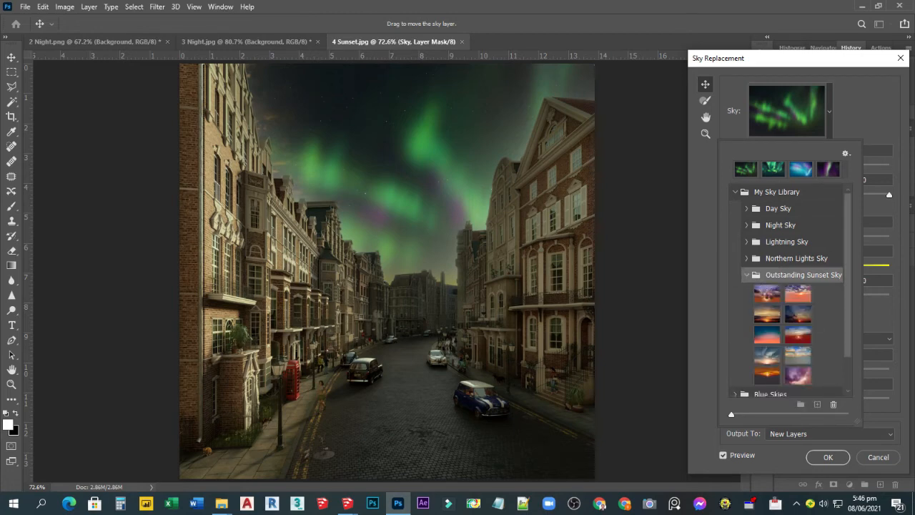
Try the Long Exposure Sky (48) preset, shift its sky slightly upward, and try the orange sunset preset.
click(768, 294)
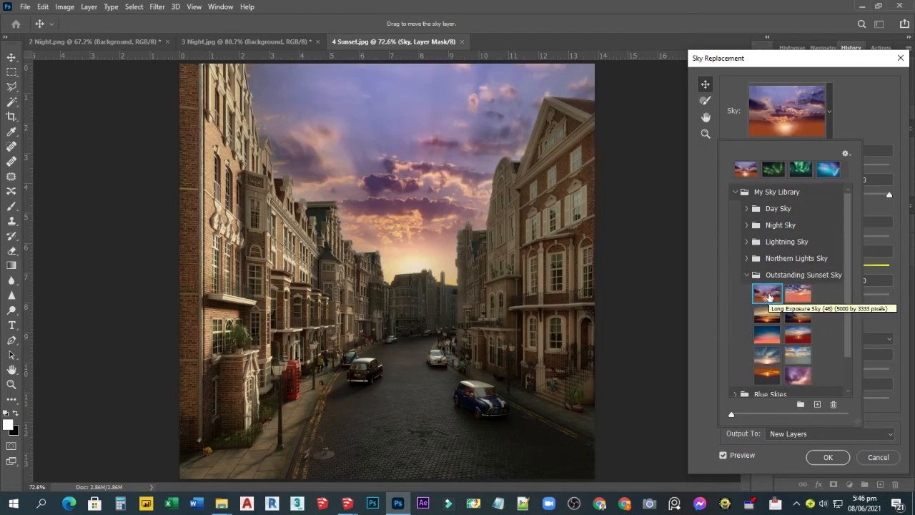
drag(425, 252, 434, 242)
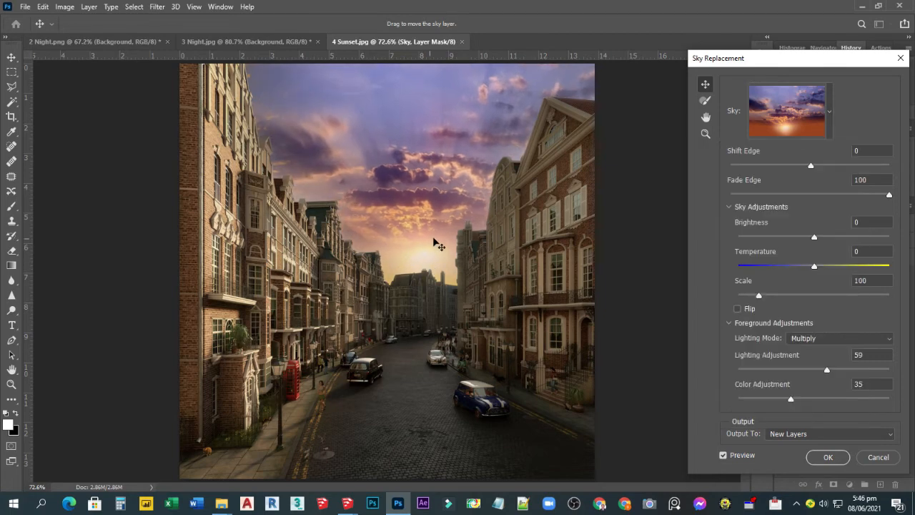
click(785, 126)
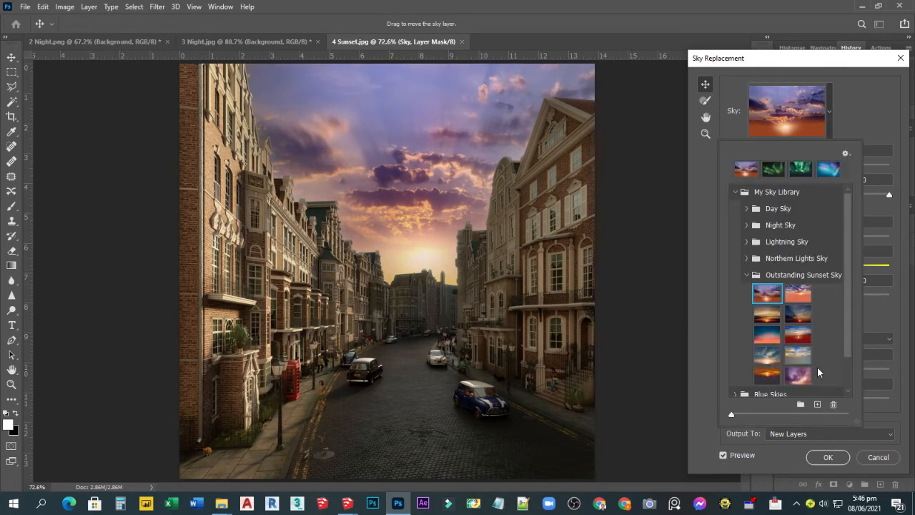
scroll(850, 323, down, 2)
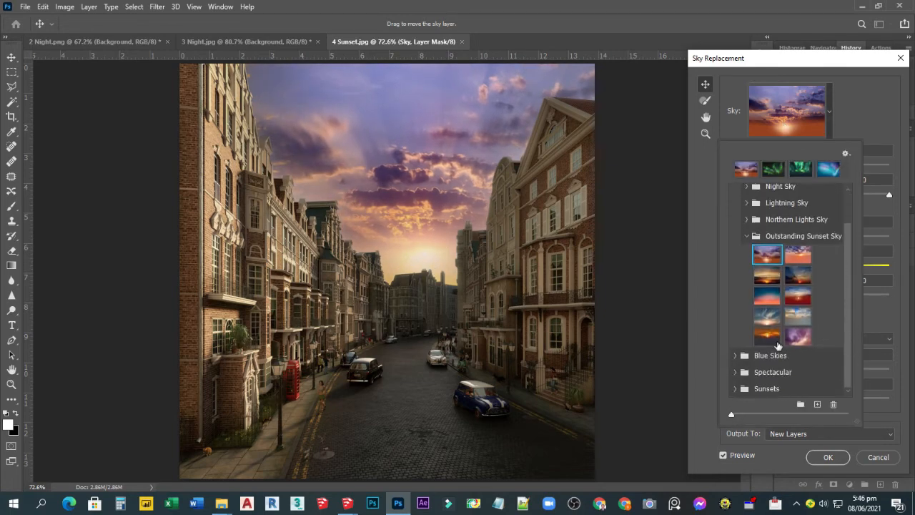
click(769, 335)
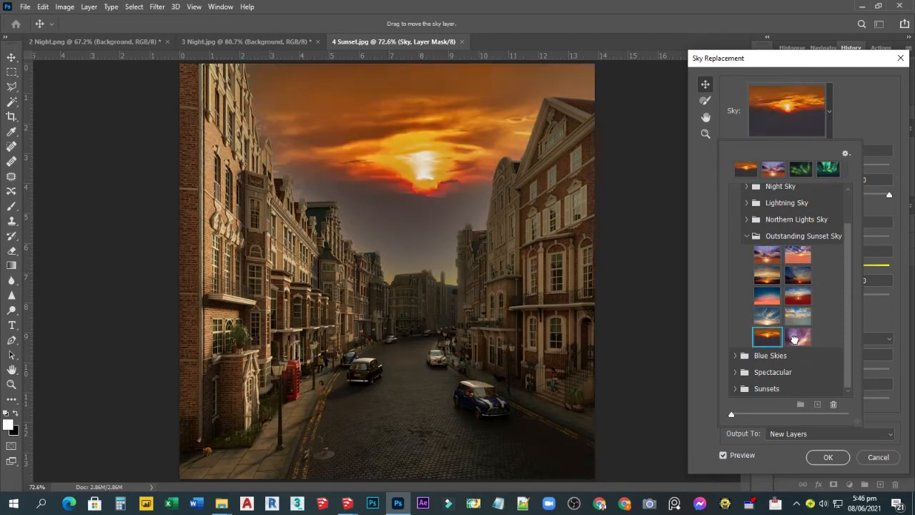
Choose the purple Outstanding Sky (26) preset and apply the sky replacement to new layers.
click(796, 342)
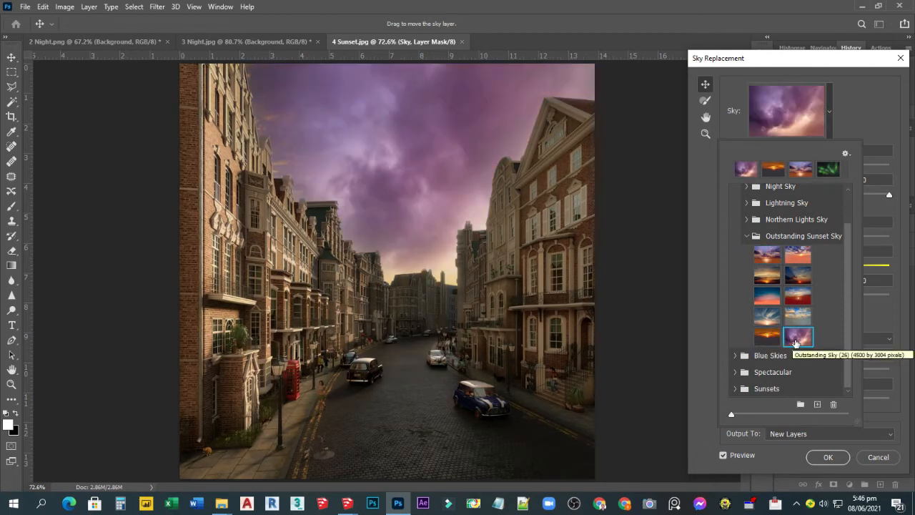
click(830, 457)
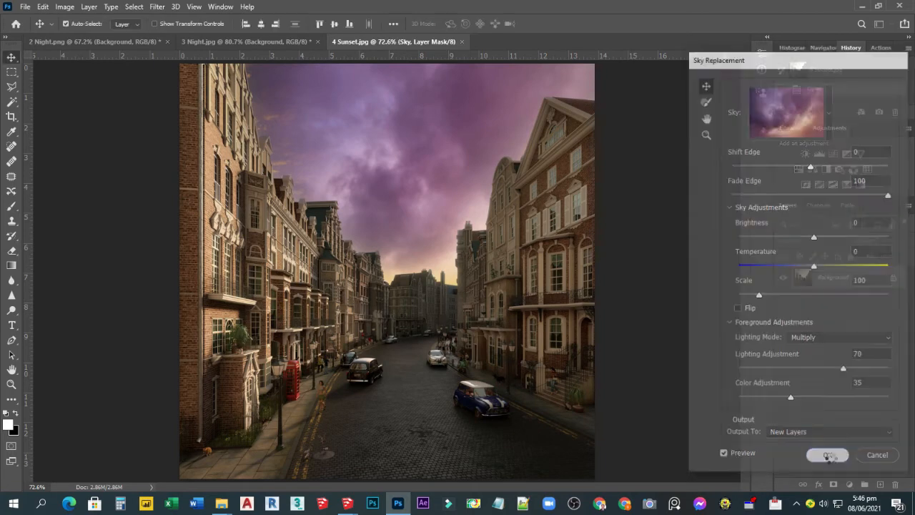